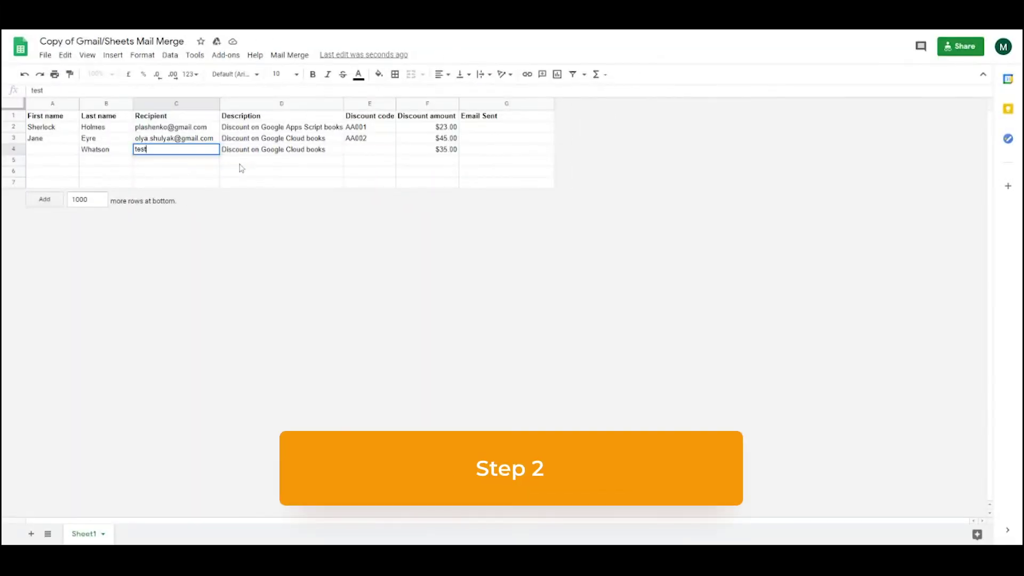
text(@gmai)
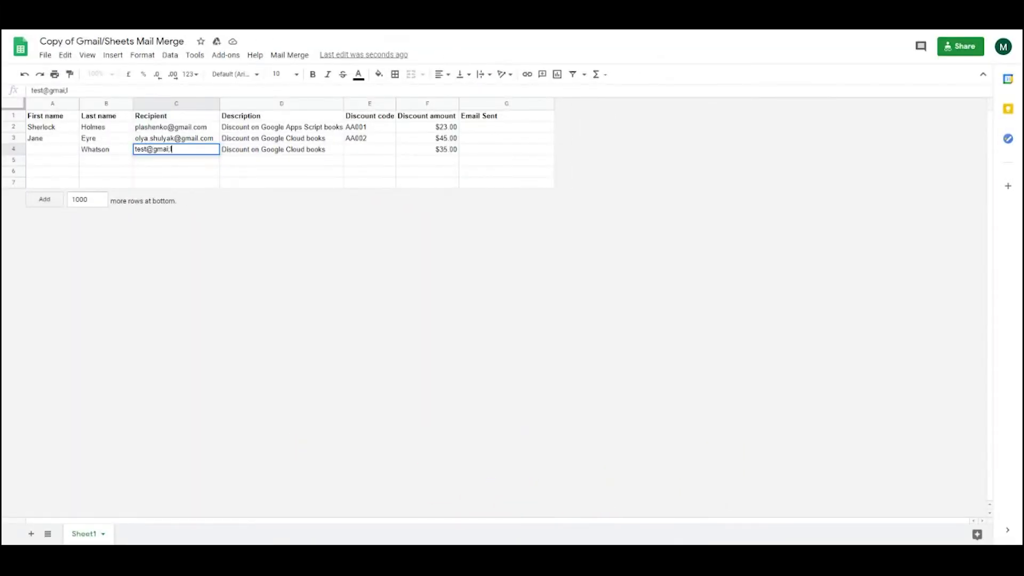
text(l.com)
click(56, 151)
text(Harry)
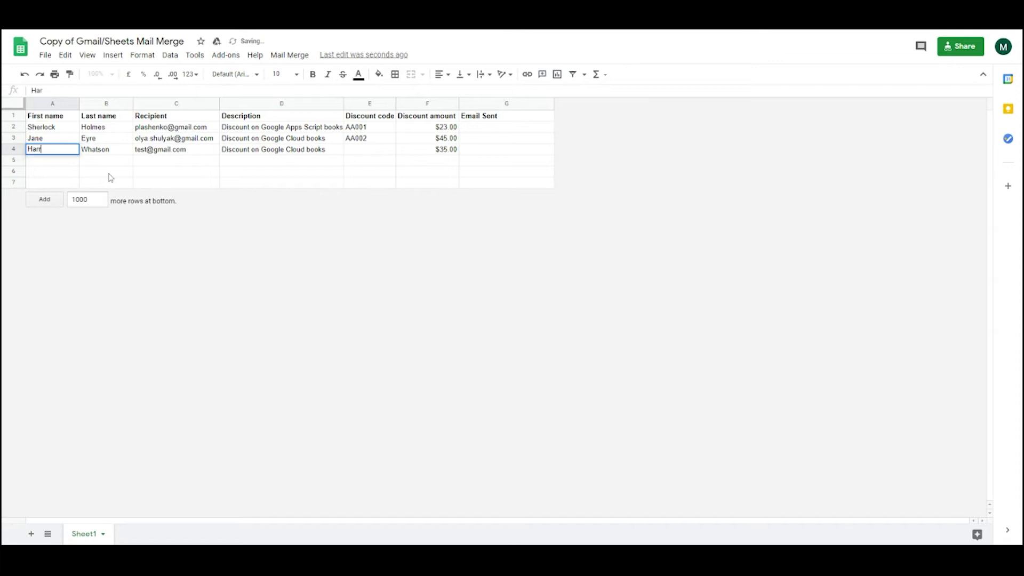
click(353, 151)
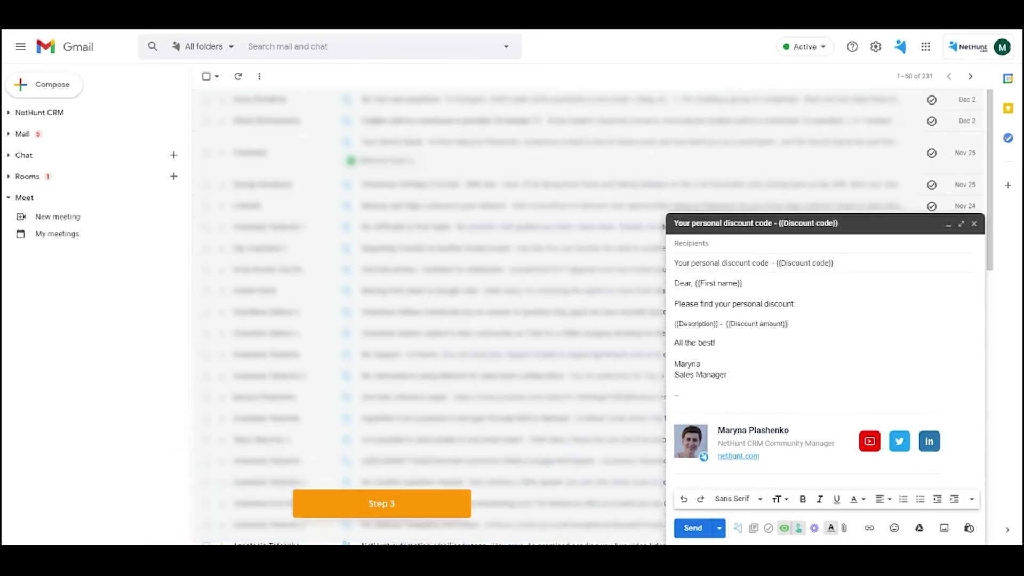
Make the draft's {{Description}} - {{Discount amount}} line bold
drag(788, 324, 673, 323)
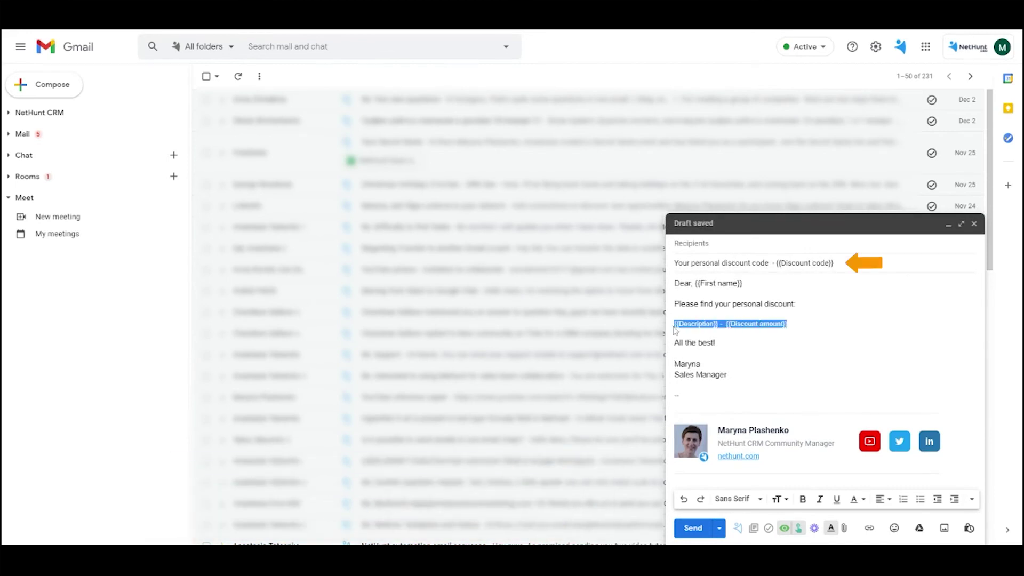
click(801, 499)
click(717, 342)
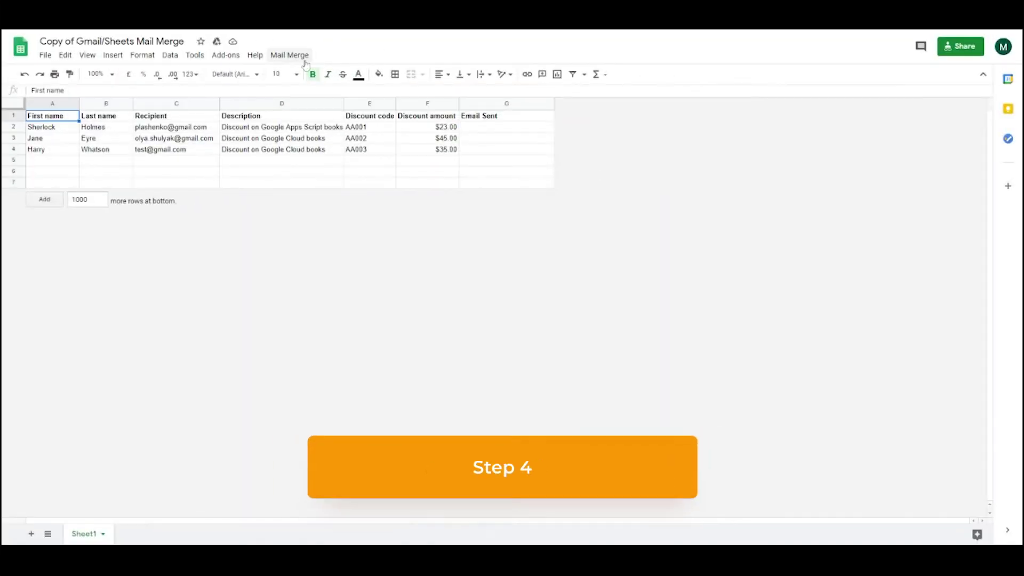
Run Mail Merge > Send Emails with the 'Your personal discount code - {{Discount code}}' subject as template
click(288, 56)
click(306, 74)
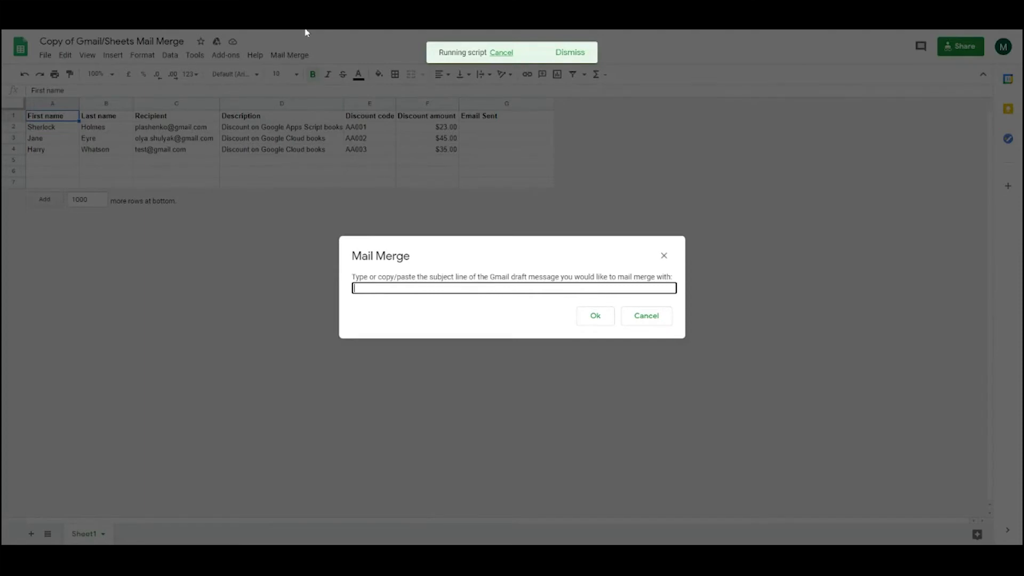
key(alt+Tab)
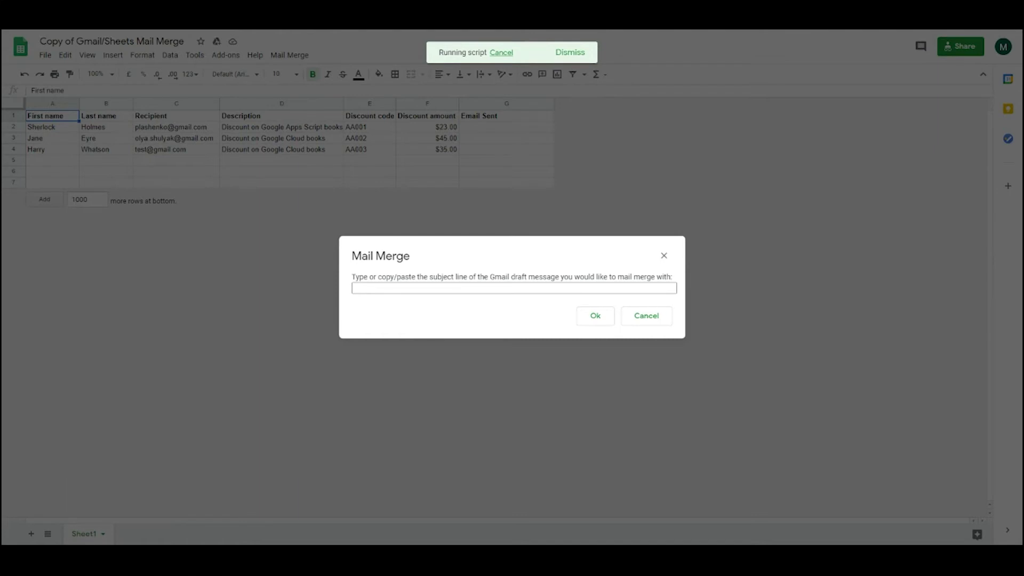
key(alt+Tab)
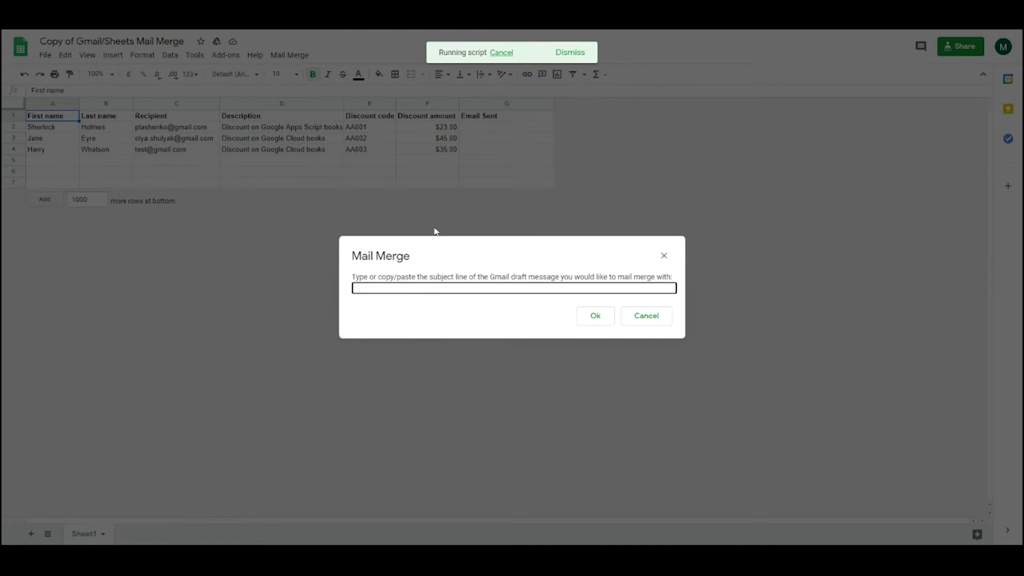
text(Your personal discount code - {{Discount code}})
click(596, 318)
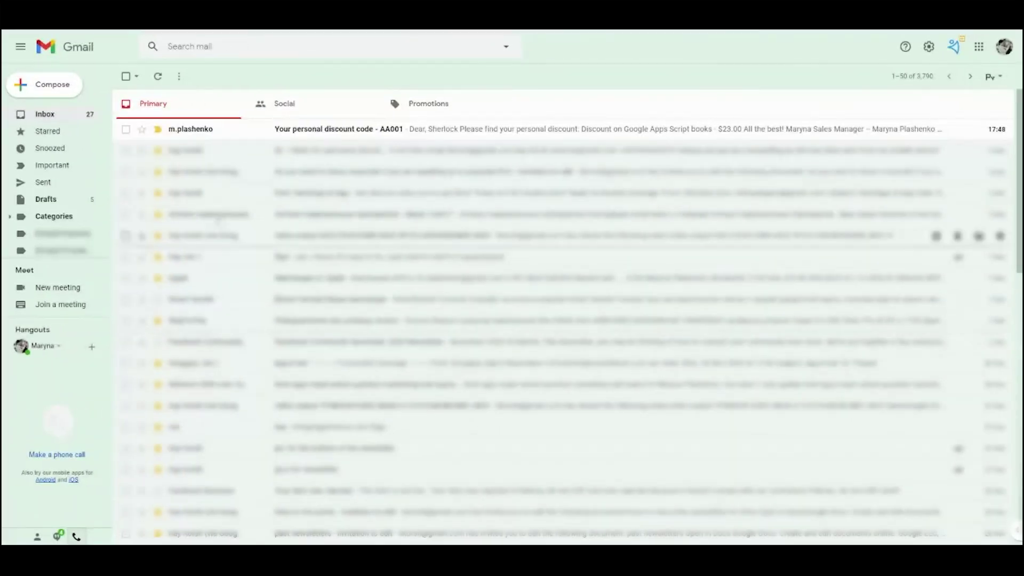
Open the received 'Your personal discount code - AA001' email in the inbox
click(190, 133)
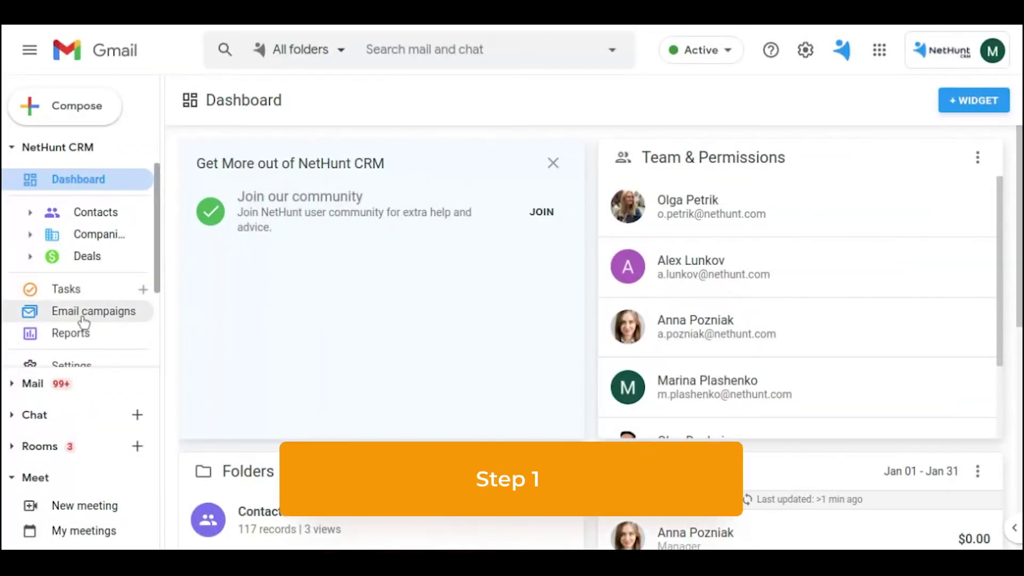
Create the 'Free month' email campaign for the Contacts by Country view, Country: United States
click(85, 316)
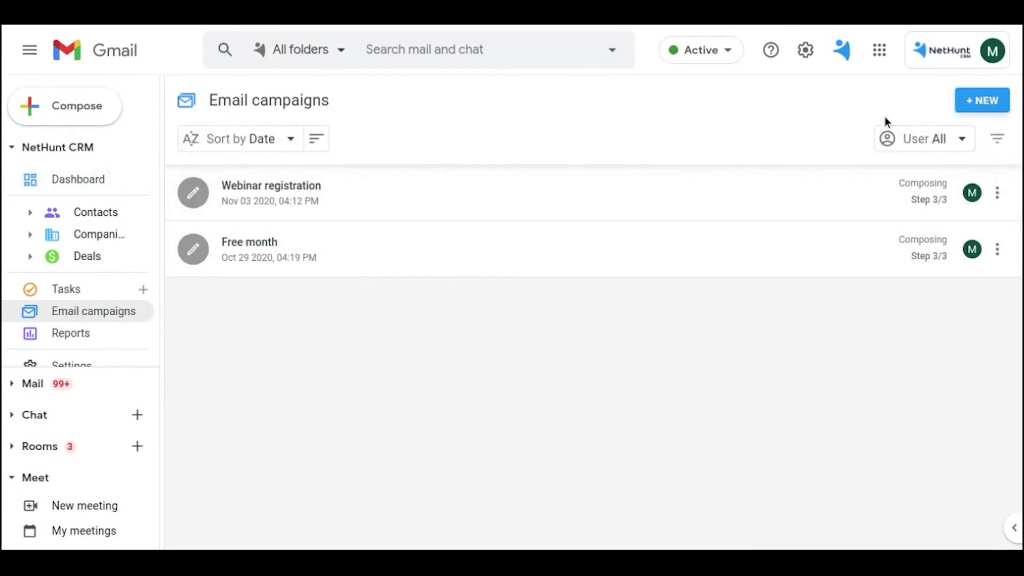
click(976, 109)
text(Free )
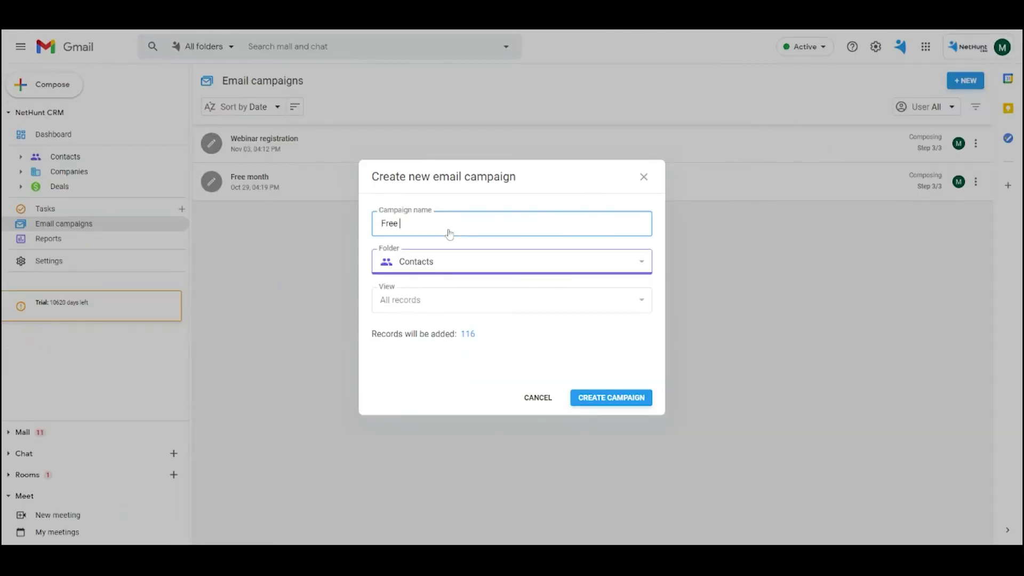
text(month)
click(419, 299)
click(445, 352)
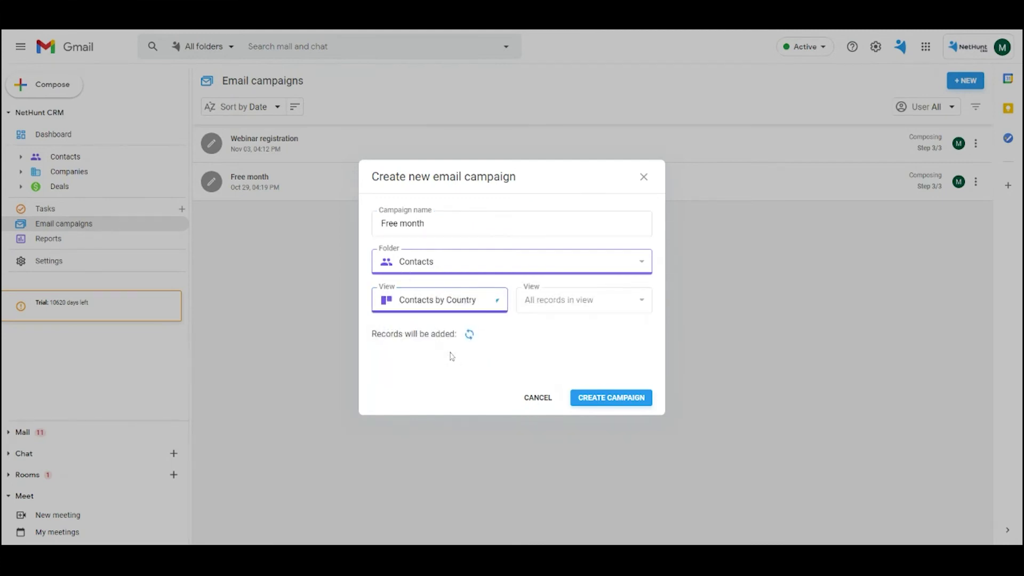
click(562, 308)
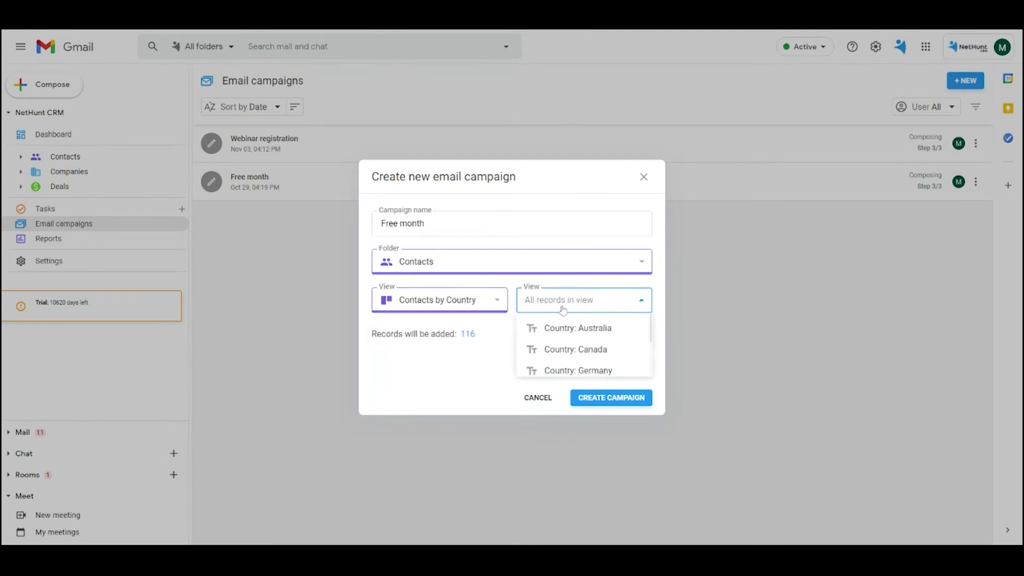
scroll(589, 336, down, 2)
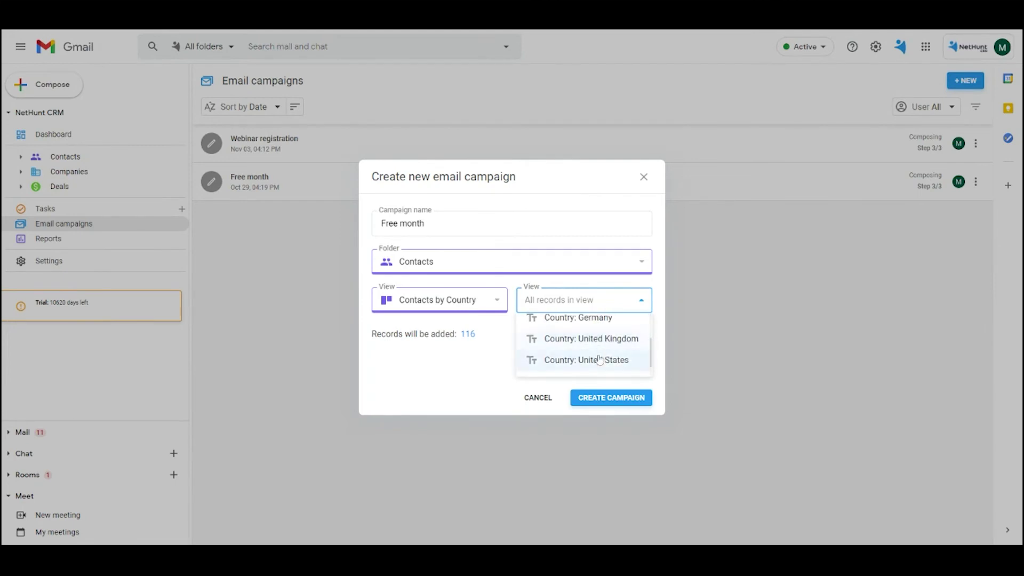
click(599, 361)
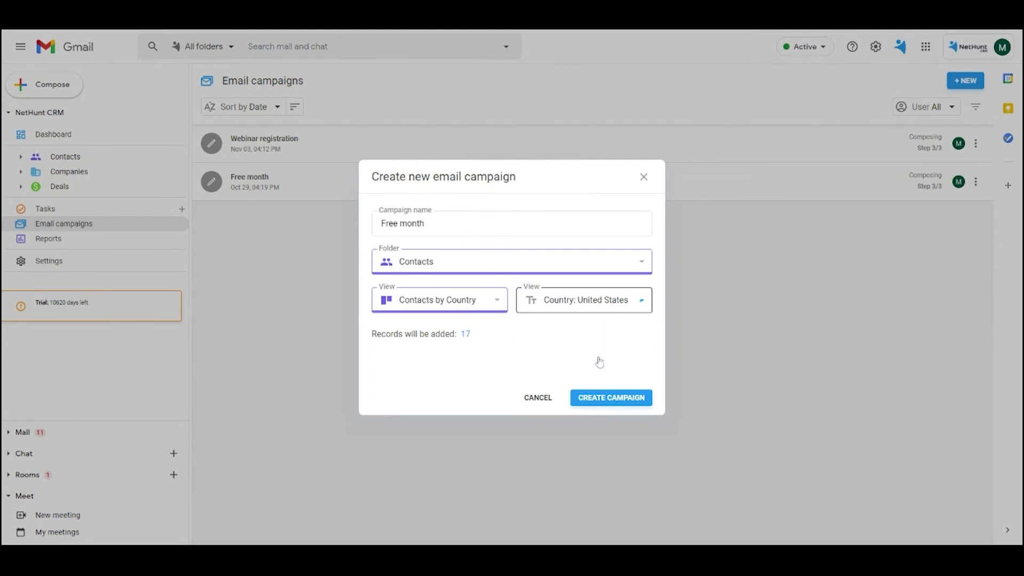
click(615, 399)
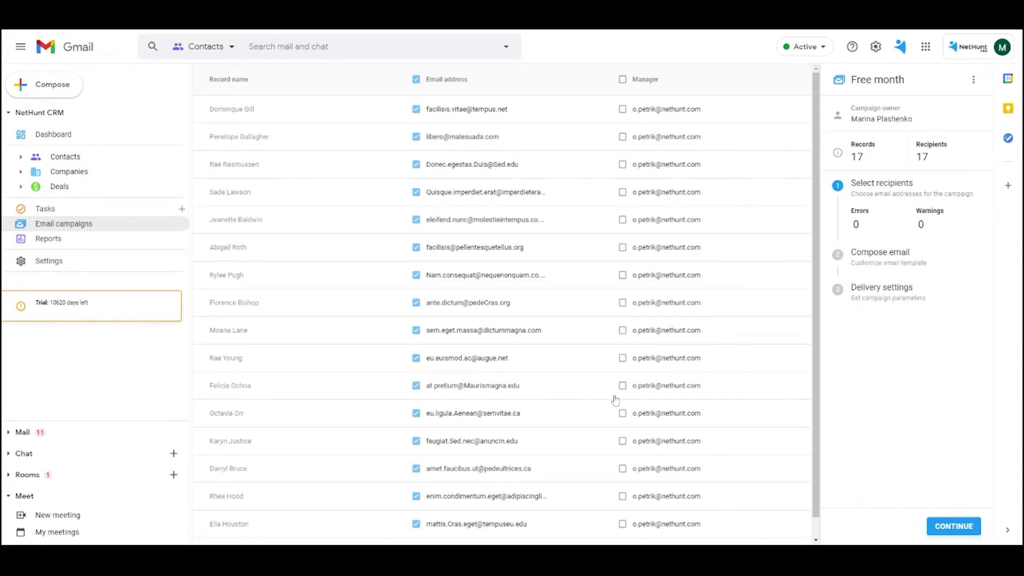
Replace 'Name' in the Free month subject with a First name macro, left empty when missing
click(967, 526)
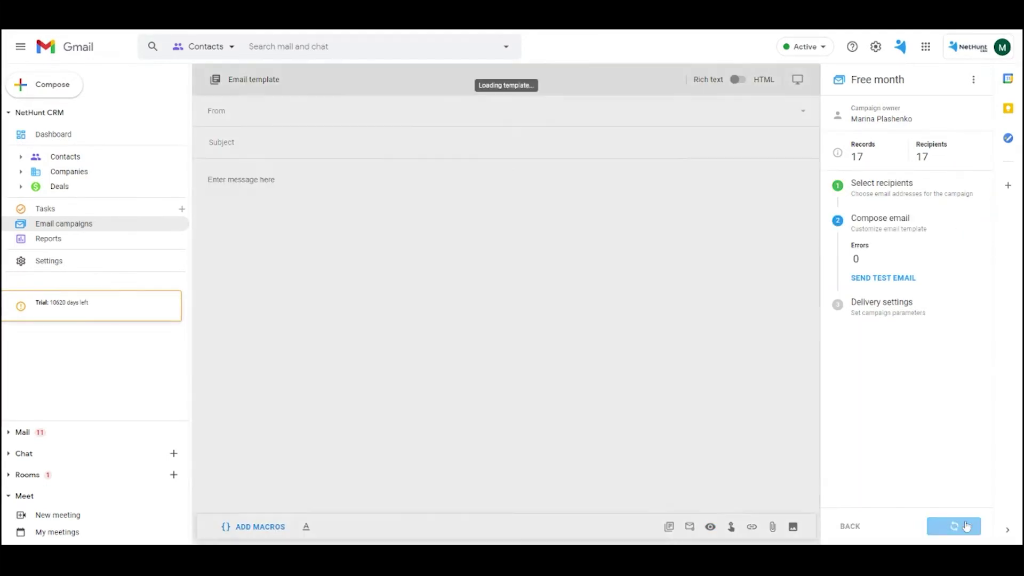
drag(362, 142, 376, 142)
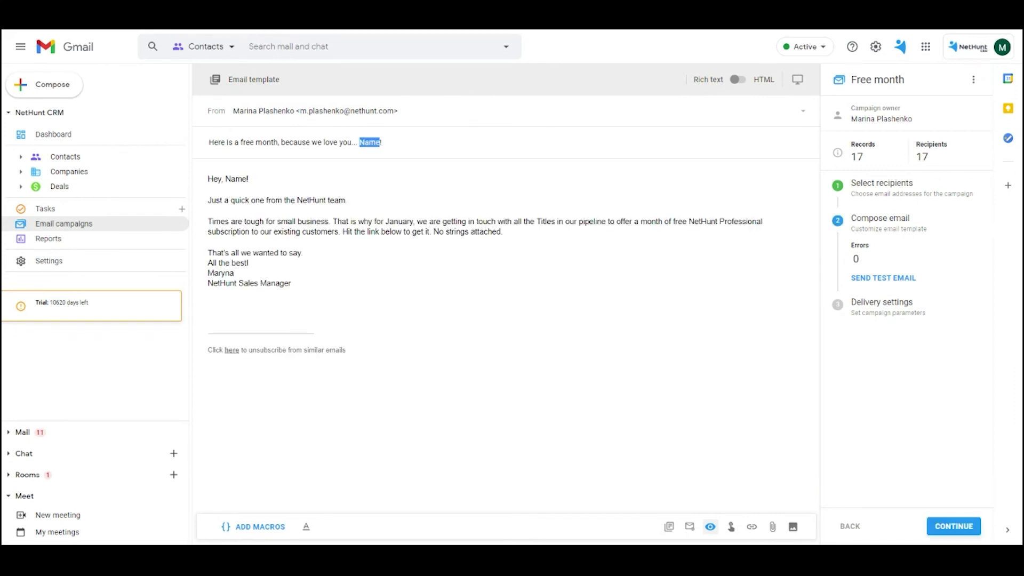
click(254, 526)
click(257, 449)
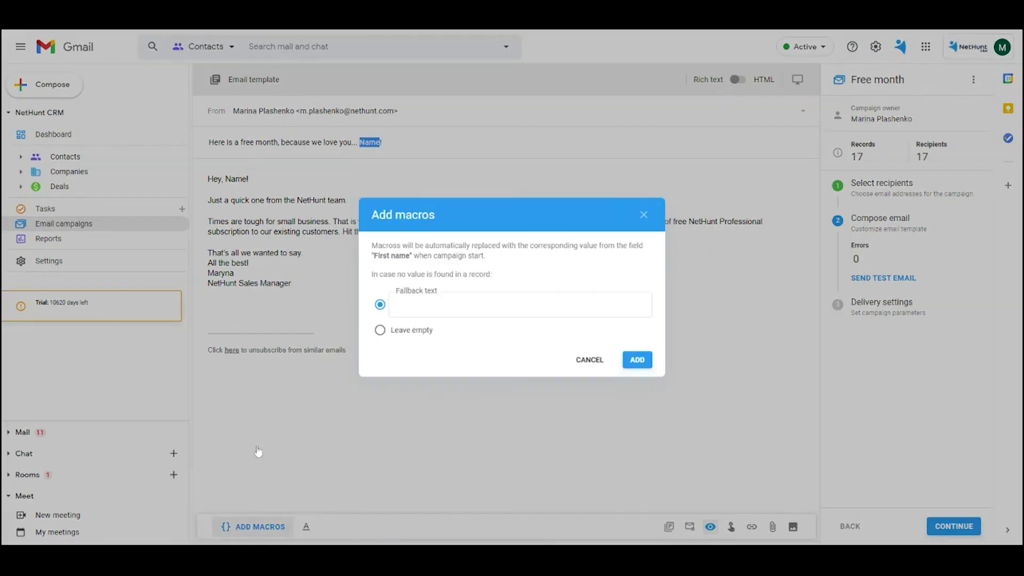
click(381, 331)
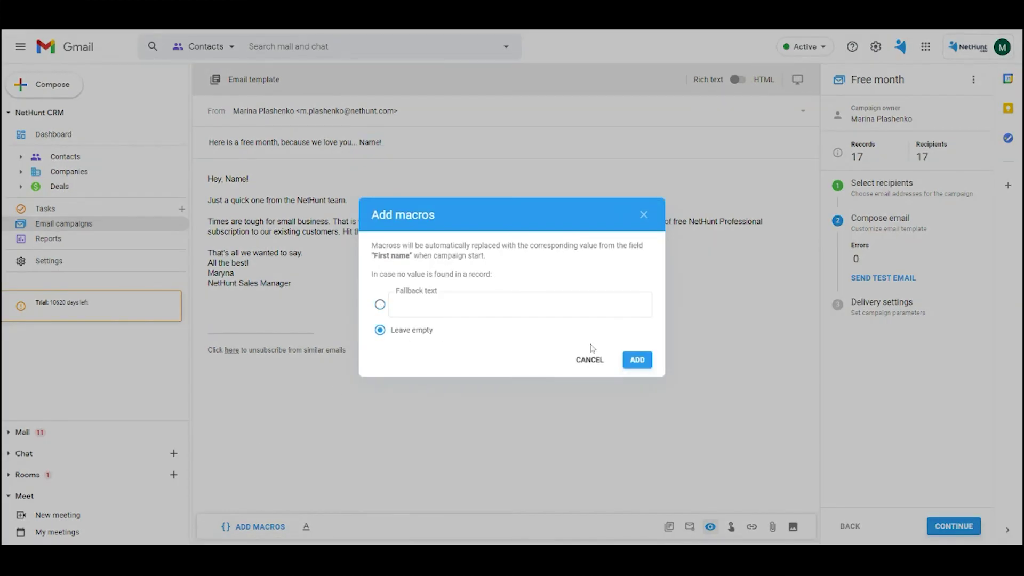
click(637, 360)
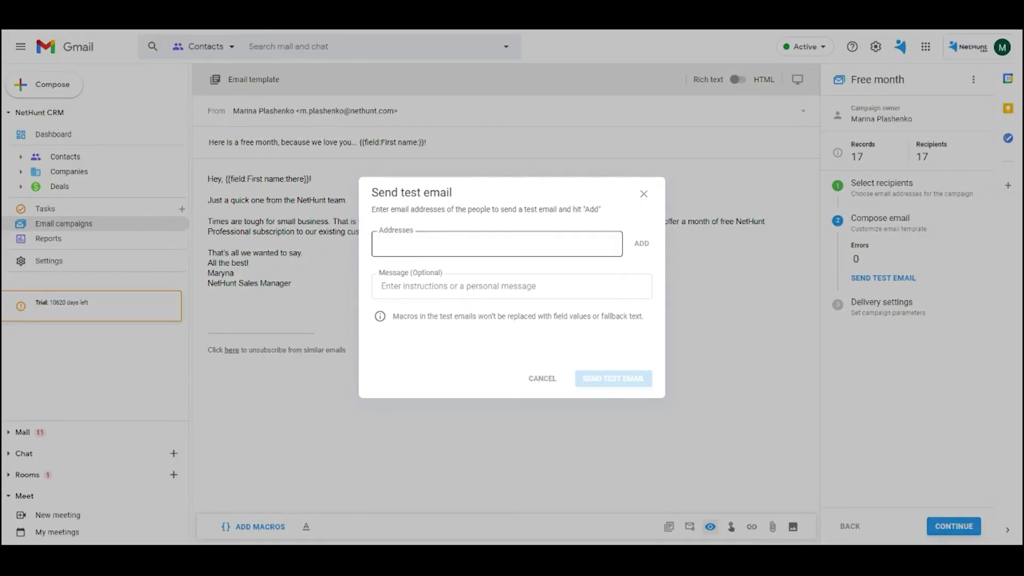
Send a Free month test email with the message 'test' to your own address, then go to delivery settings
click(426, 244)
scroll(430, 292, down, 2)
click(430, 291)
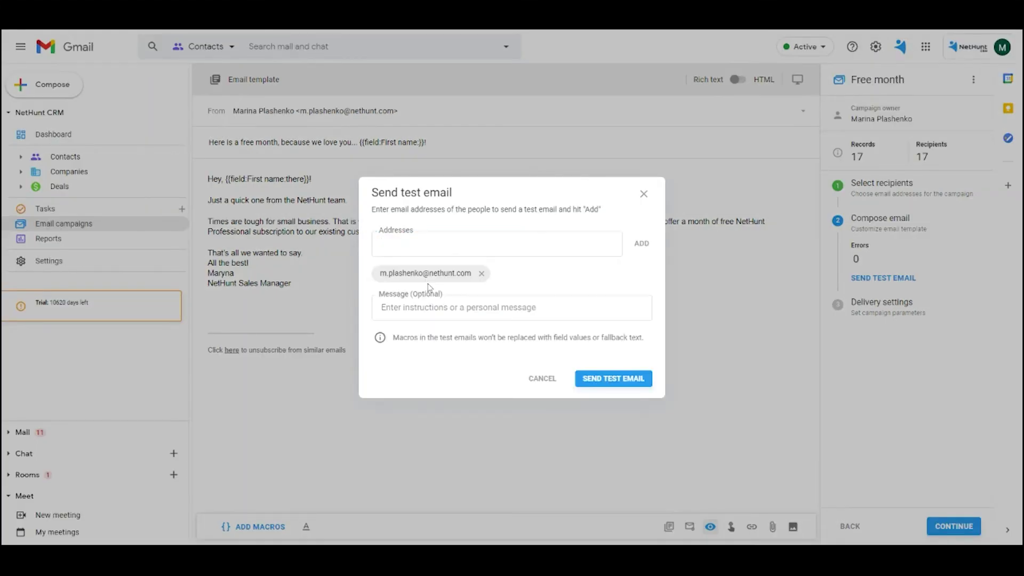
text(tes)
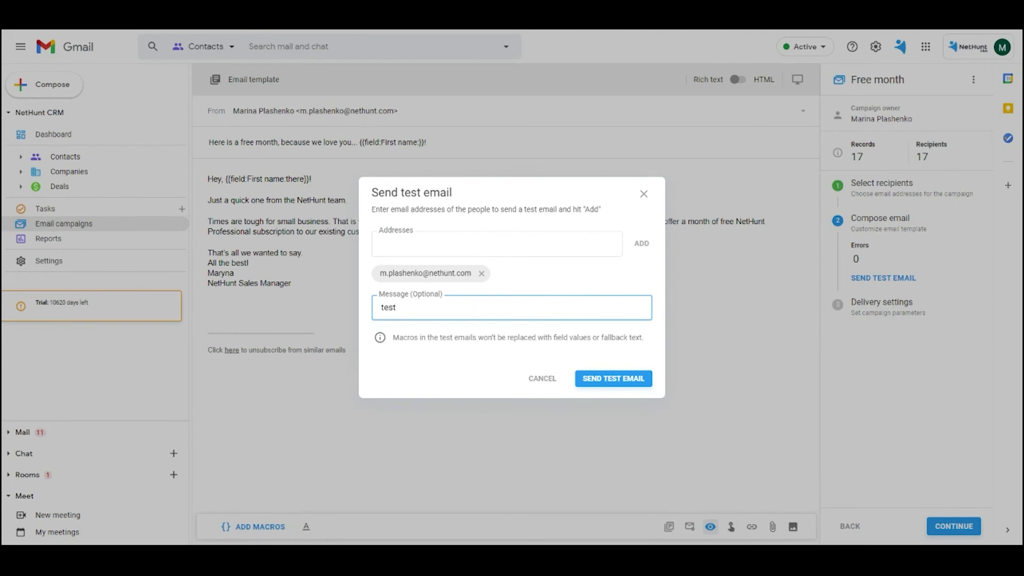
text(t)
click(597, 378)
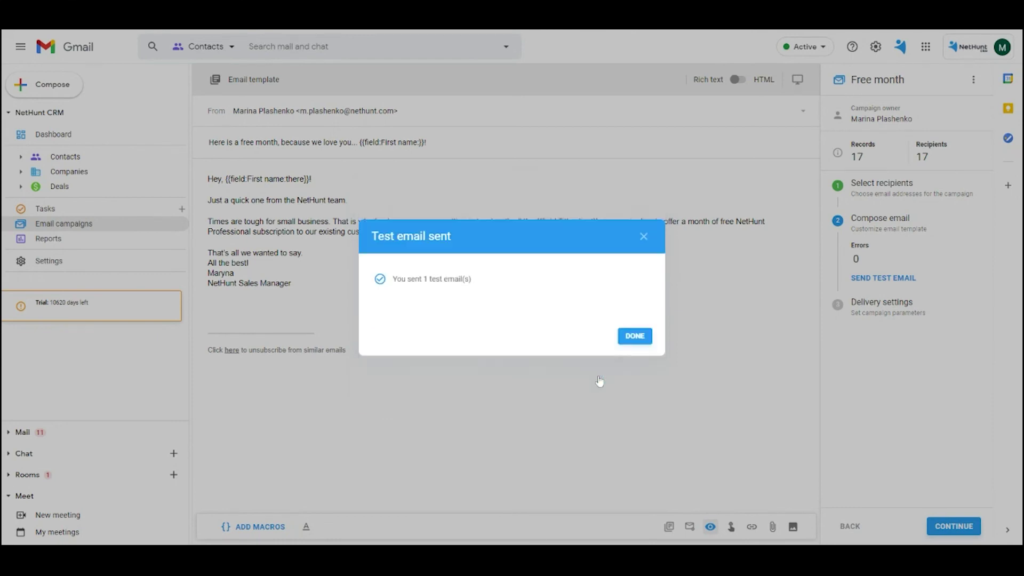
click(634, 336)
click(952, 525)
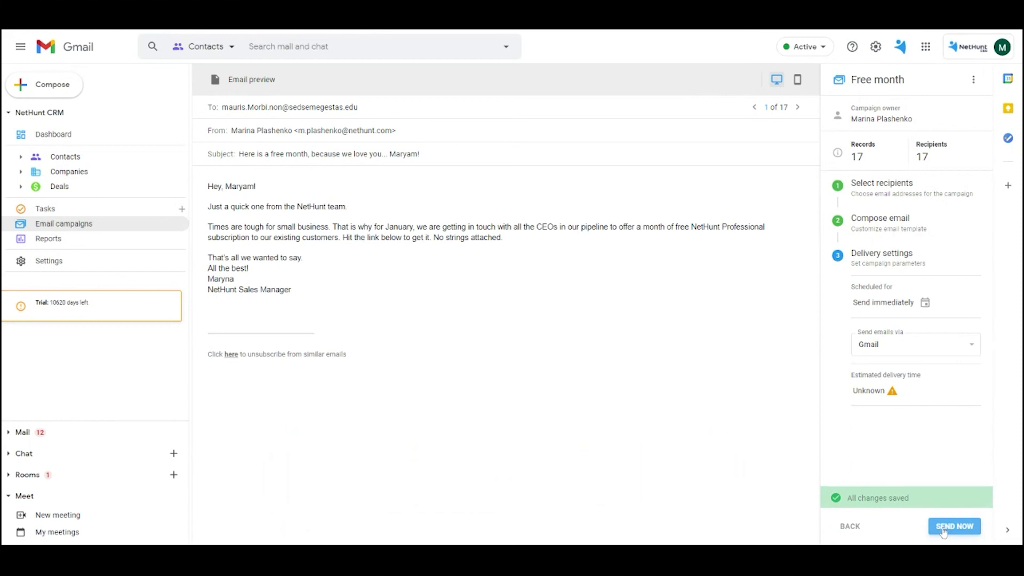
List the Send emails via choices: Gmail, NetHunt SMTP and Custom SMTP 1
click(921, 355)
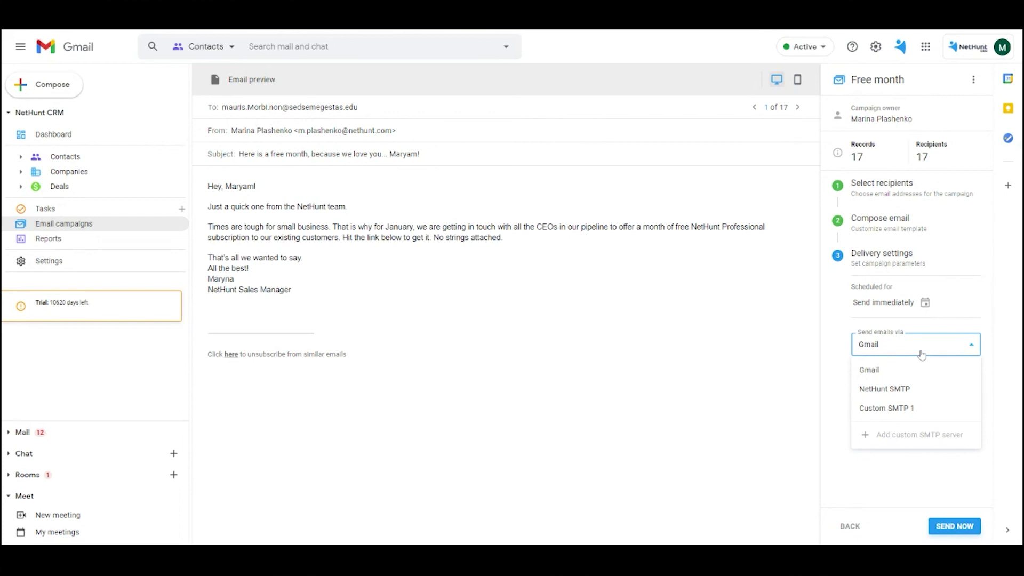
Keep Gmail as sender, set the Free month campaign to send immediately, and save
click(921, 355)
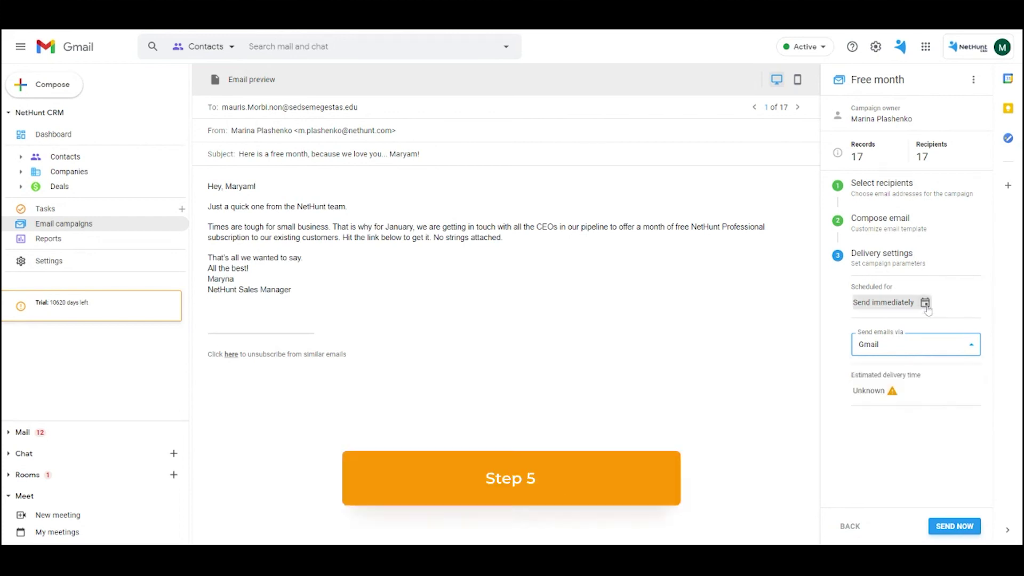
click(925, 302)
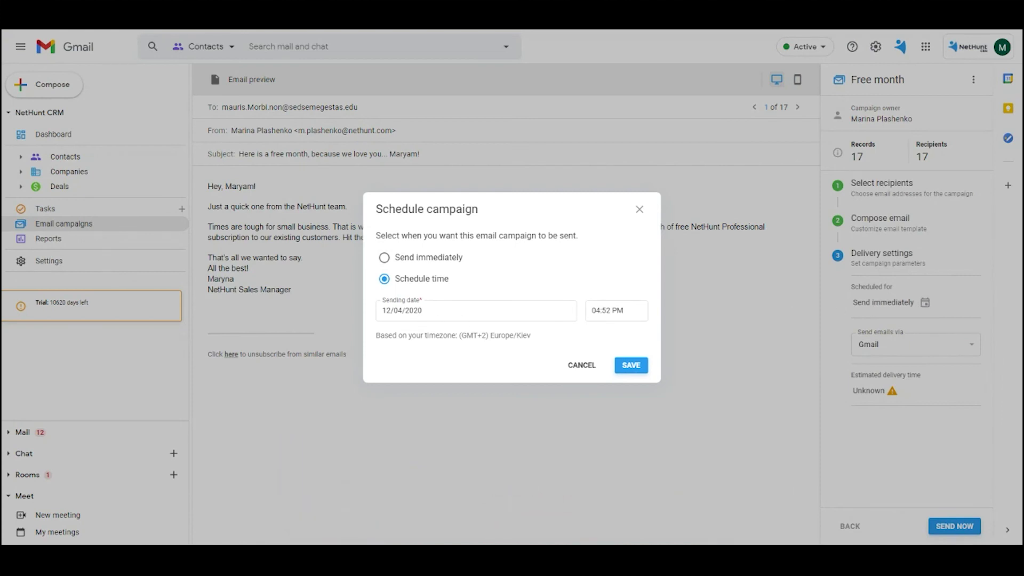
click(385, 258)
click(621, 336)
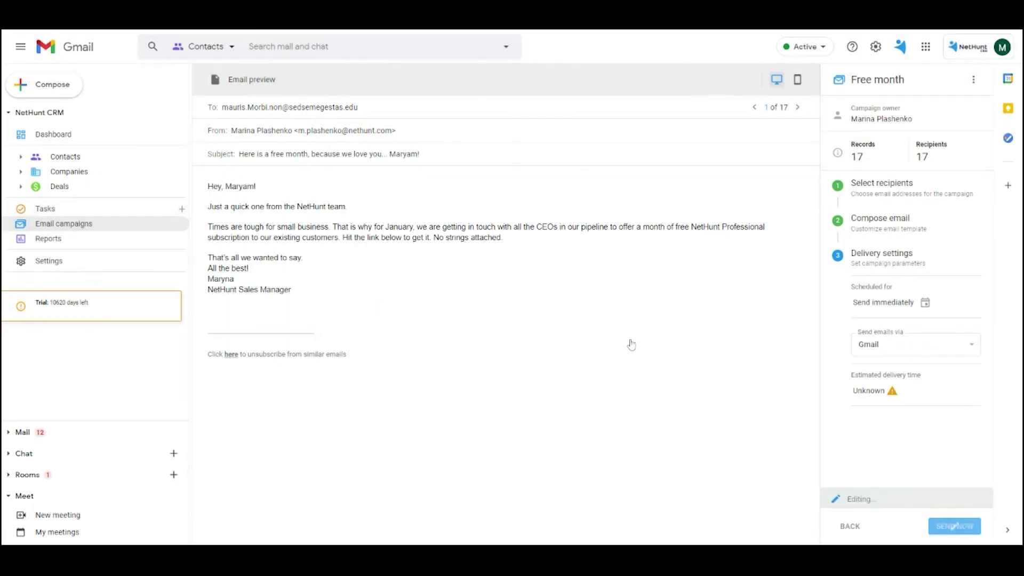